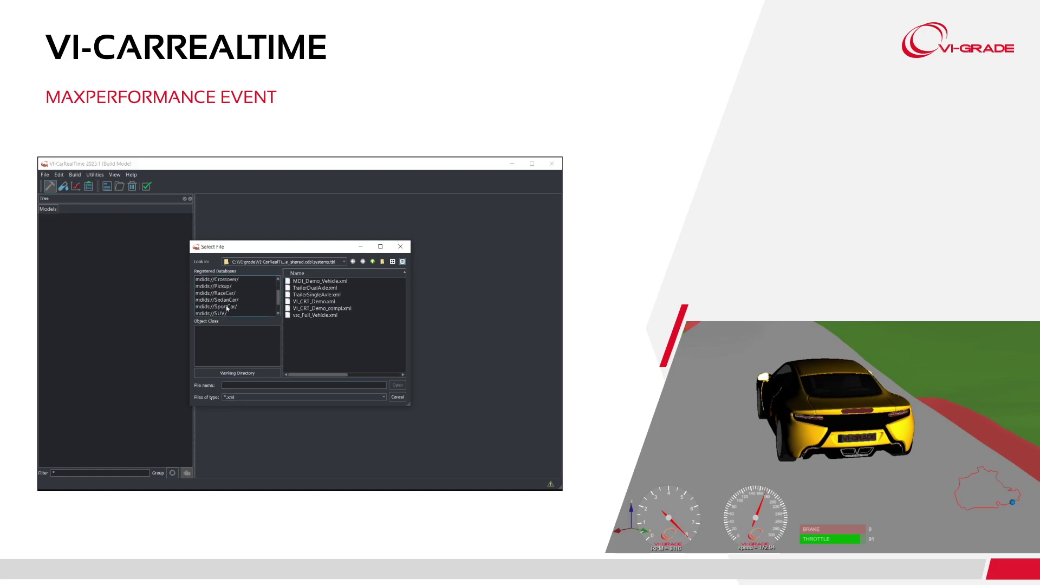
Load the SportCar_FullElectric vehicle model from the SportCar database
left_click(227, 307)
left_click(310, 289)
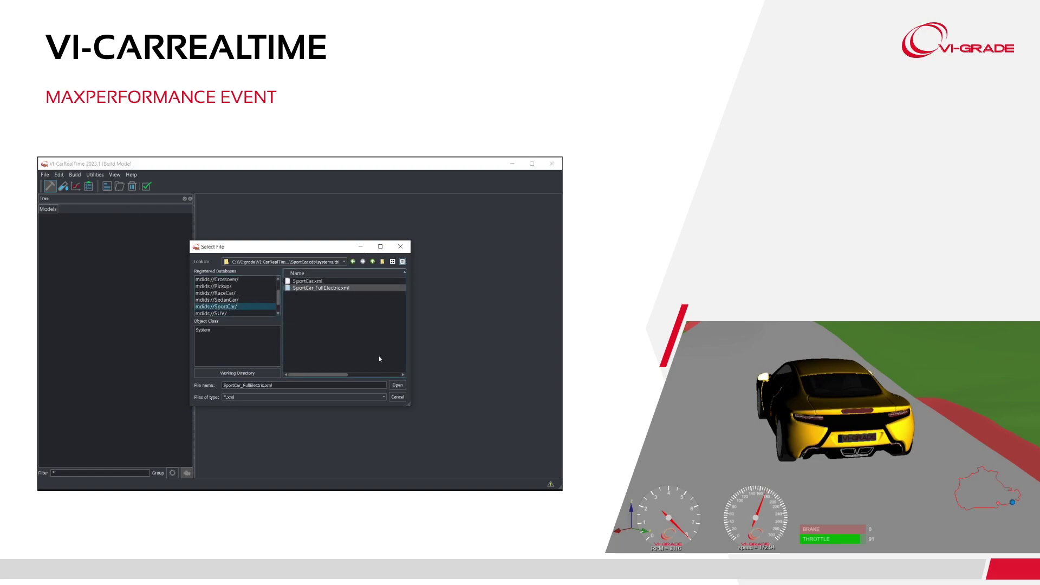
left_click(397, 385)
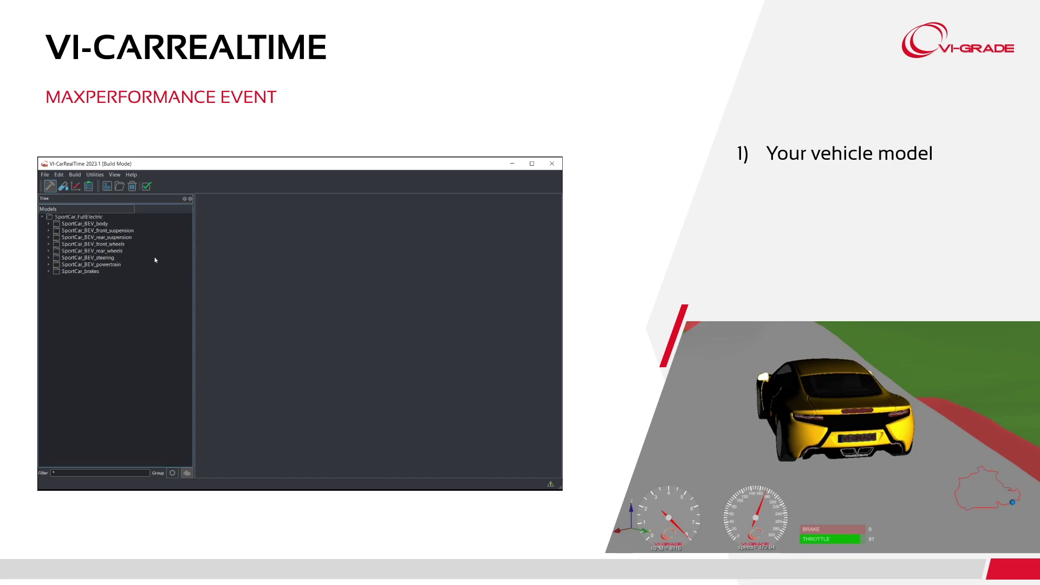
Inspect the subsystem configuration and body mass properties, then switch to Test Mode
left_click(98, 217)
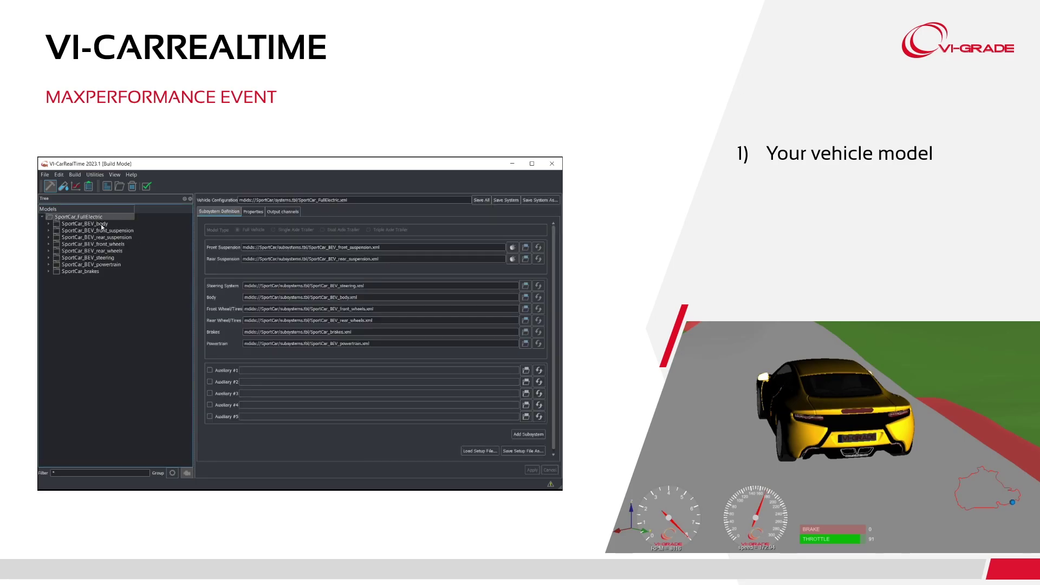
left_click(100, 225)
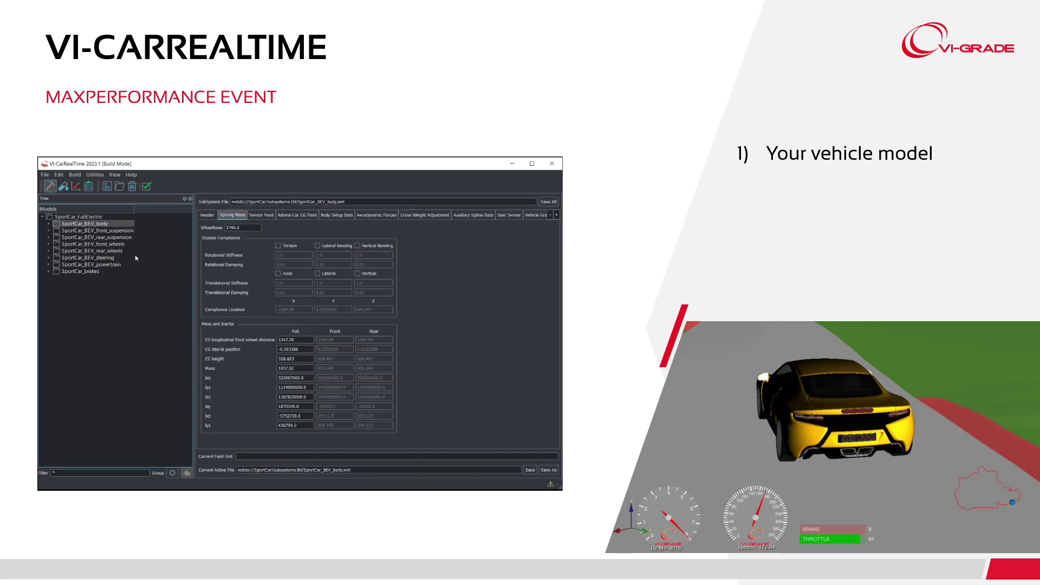
left_click(63, 187)
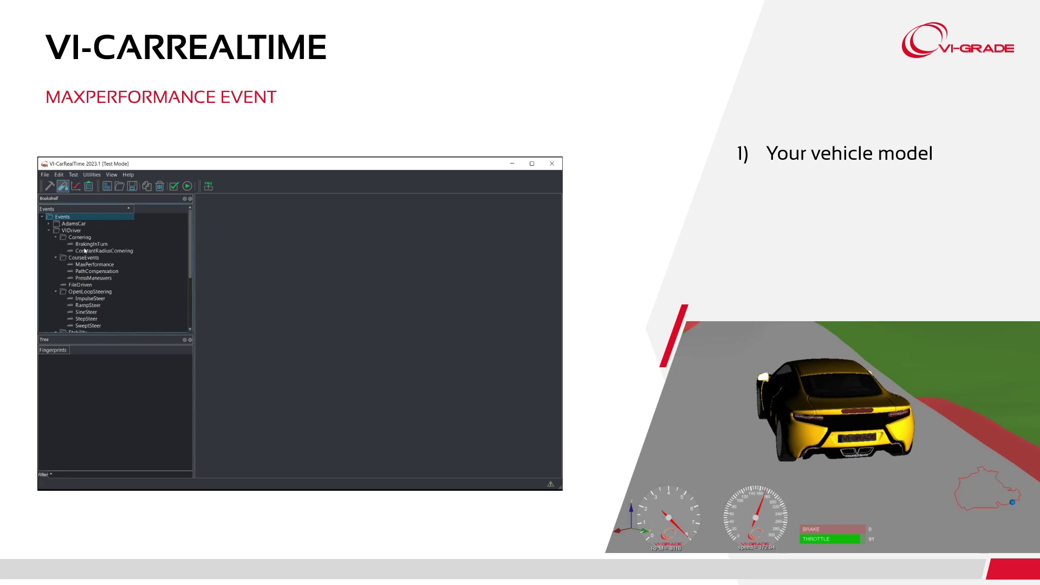
Create a MaxPerformance event from CourseEvents and launch VI-Road from Utilities
double_click(86, 265)
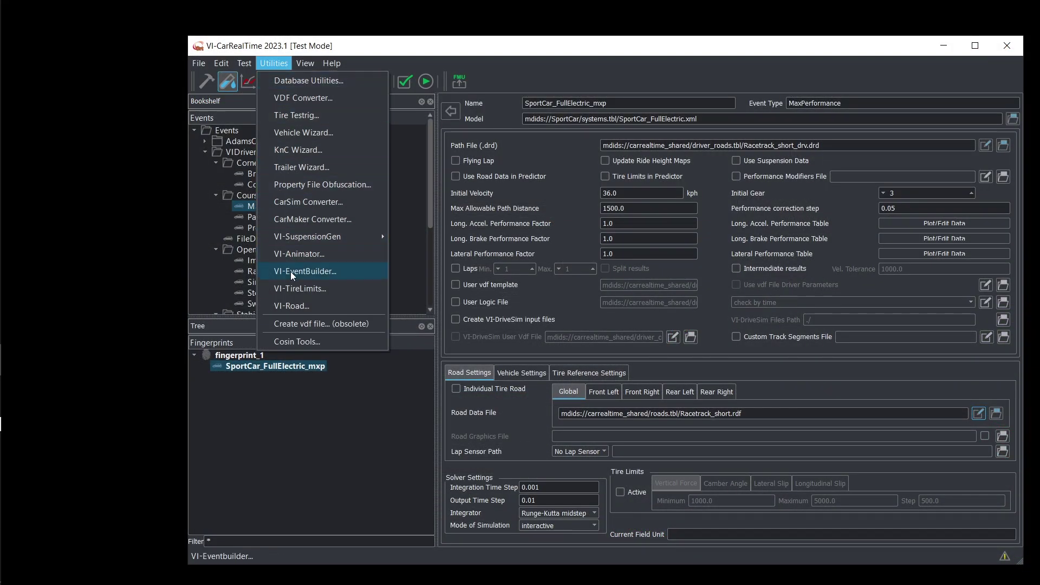
left_click(288, 302)
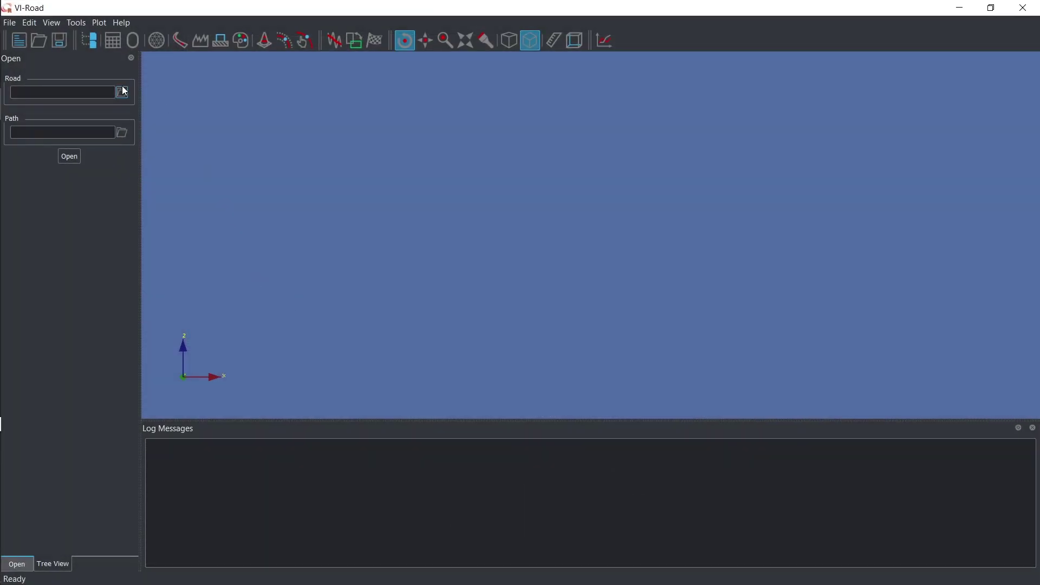
Choose Racetrack_short.rdf from carrealtime_shared as the road file
left_click(123, 92)
left_click(387, 251)
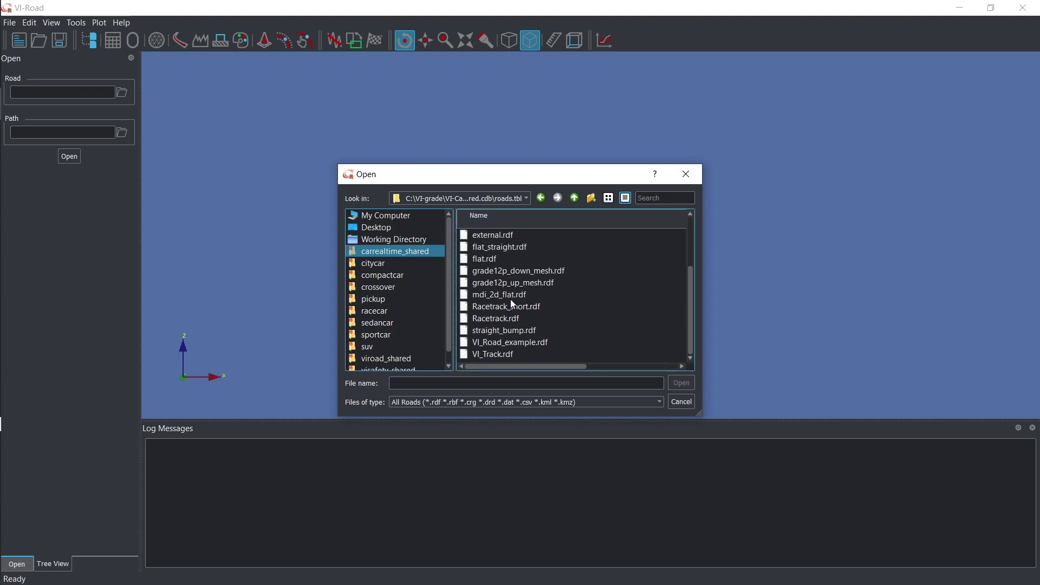
left_click(514, 306)
left_click(678, 383)
Add the Racetrack_short_drv.drd driver path and load both into the view
left_click(122, 132)
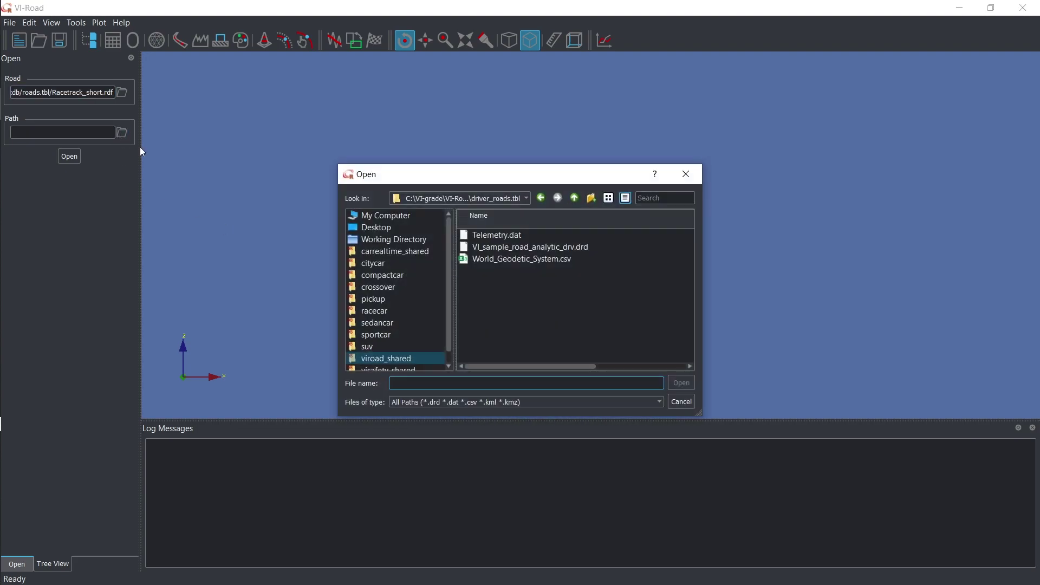
left_click(388, 252)
left_click(512, 297)
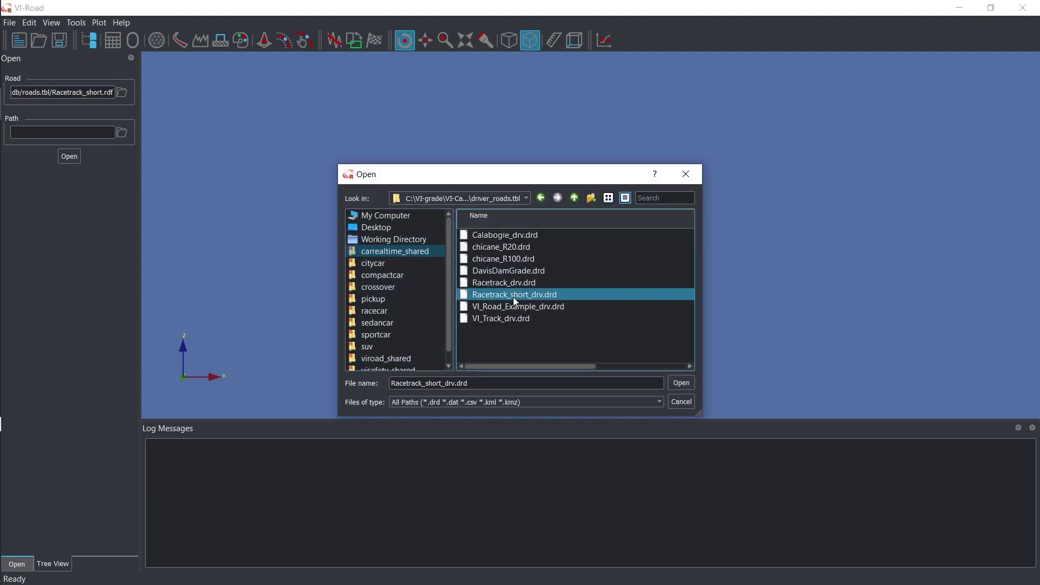
left_click(680, 382)
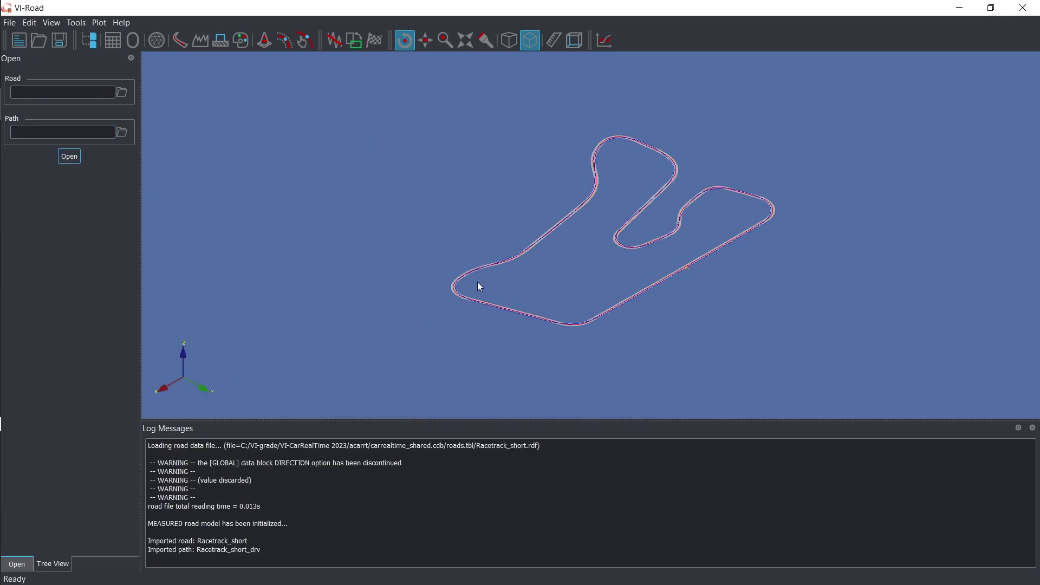
scroll(477, 284, "up", 10)
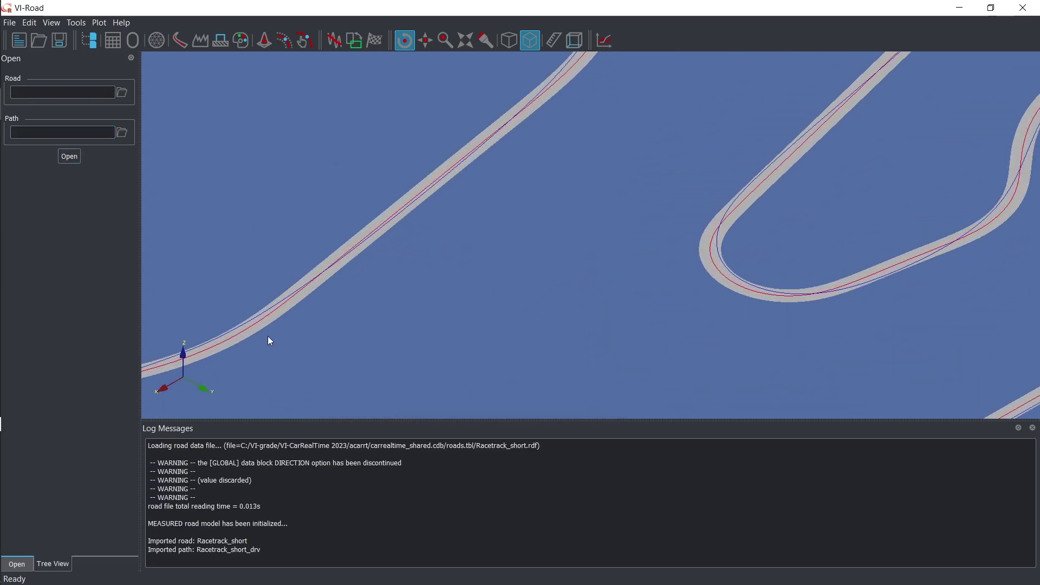
mouse_move(275, 336)
left_mouse_down()
mouse_move(320, 329)
mouse_move(291, 324)
left_mouse_up()
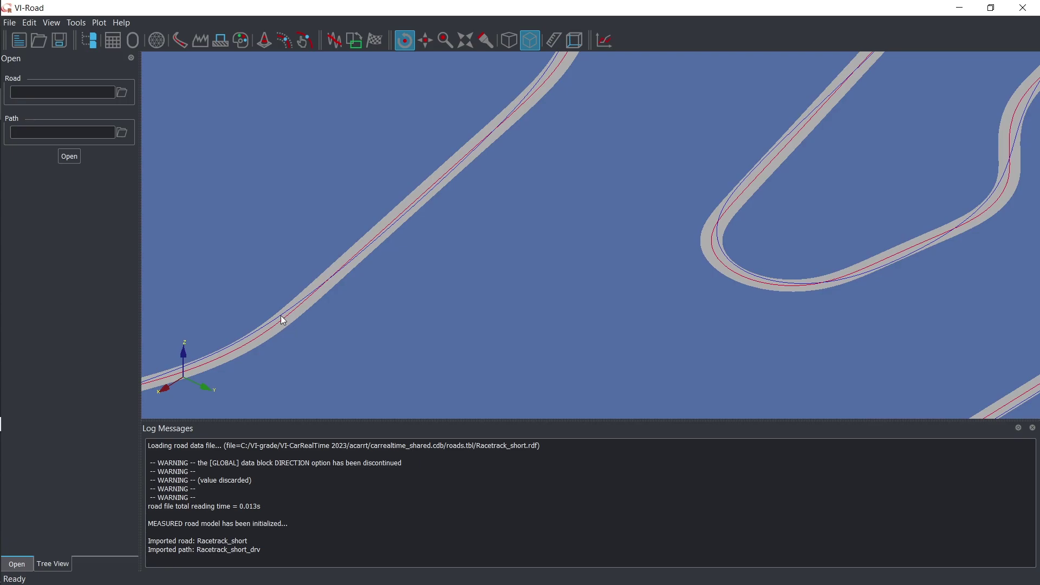
Calculate a corner-cutting driver path for a 3.0 m vehicle width
left_click(29, 23)
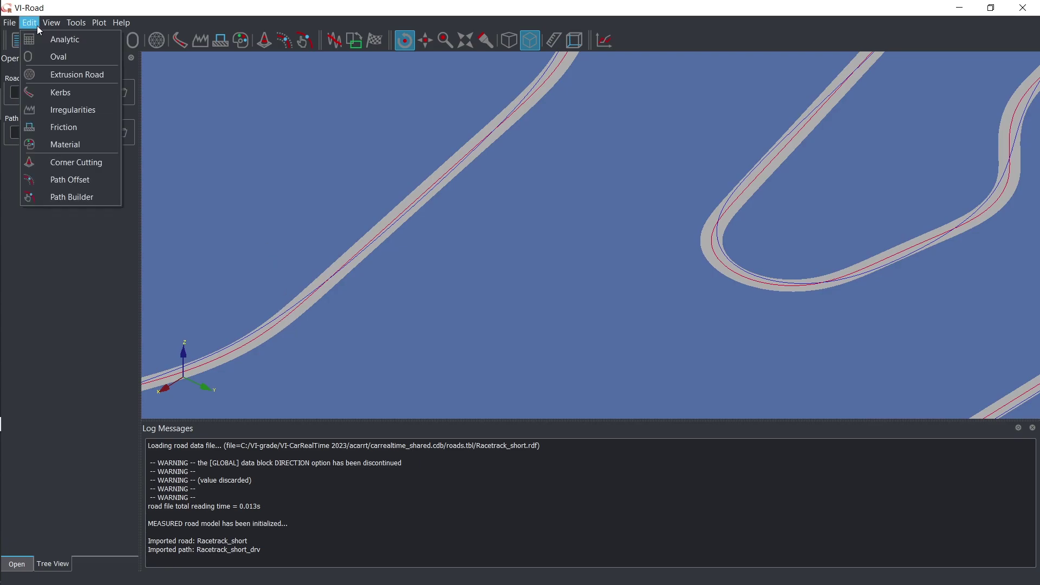
left_click(82, 162)
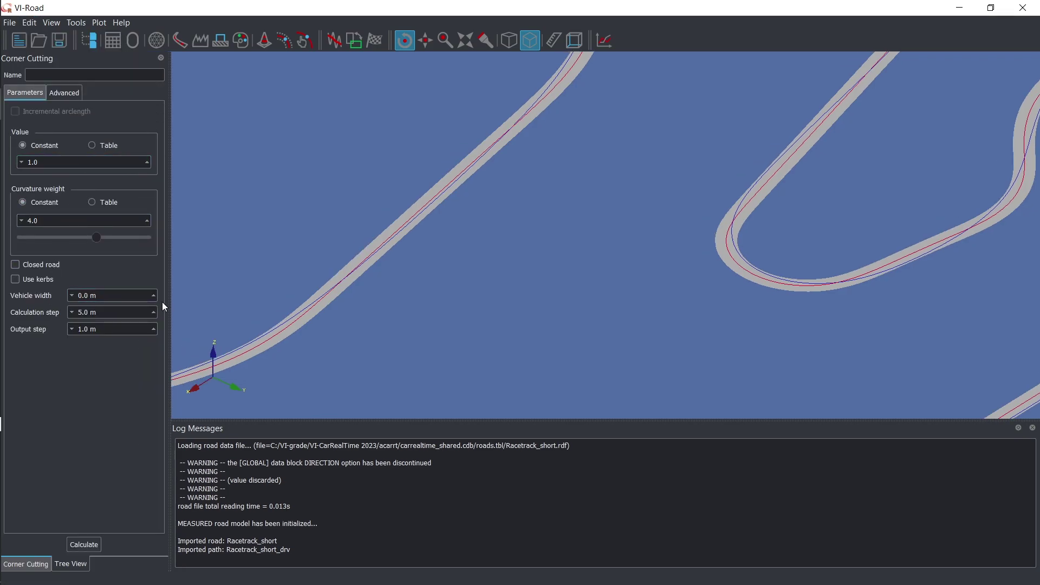
left_click(82, 544)
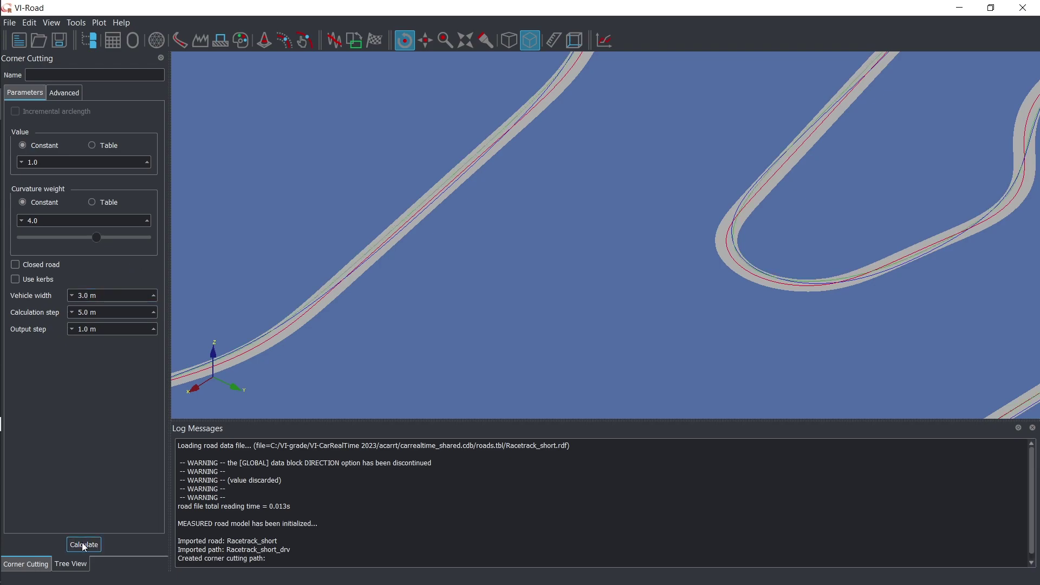
Close the road tools list unused and minimise VI-Road to return to VI-CarRealTime
left_click(76, 23)
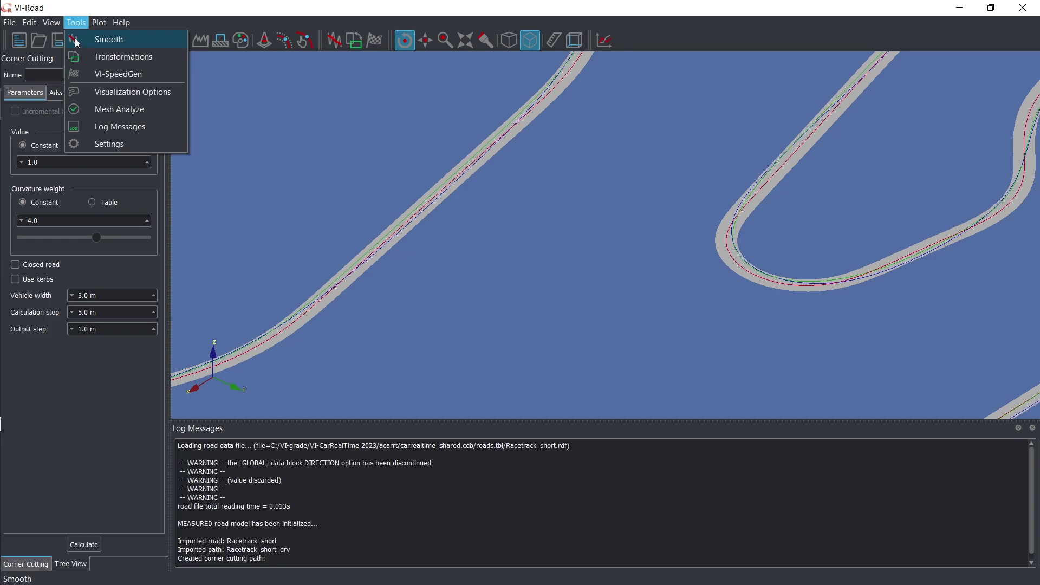
mouse_move(30, 23)
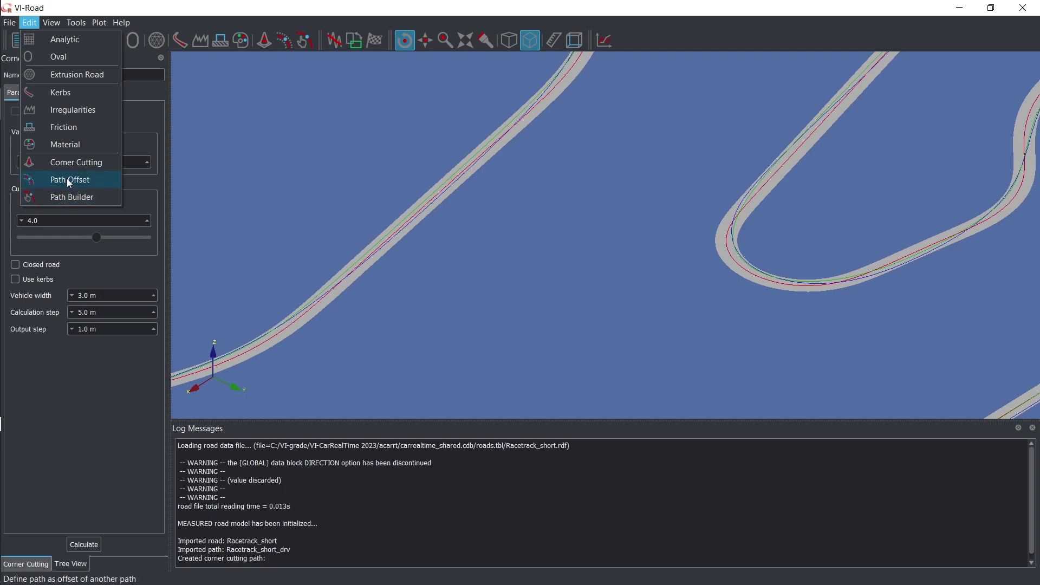
left_click(235, 184)
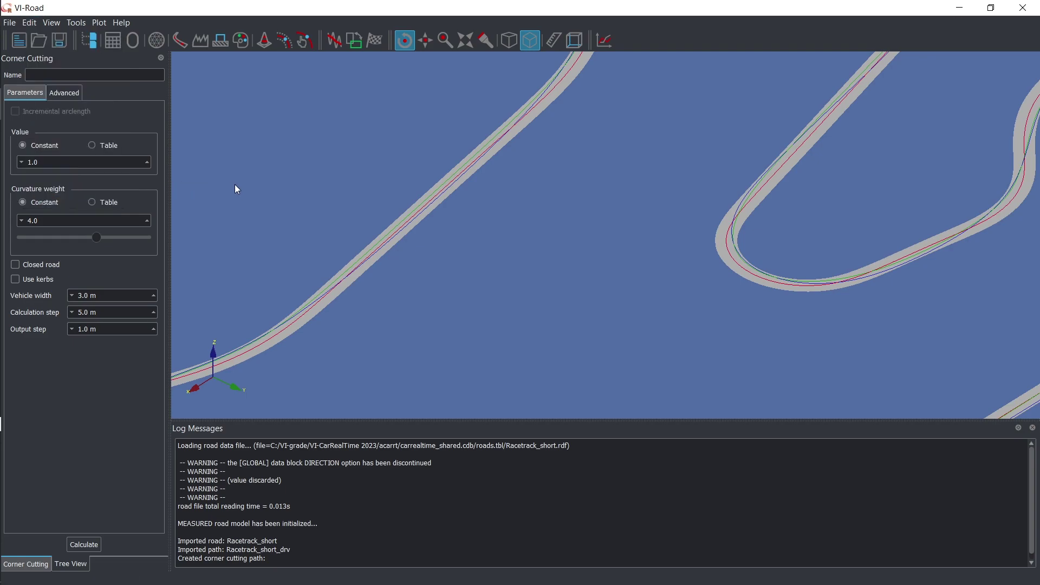
left_click(960, 9)
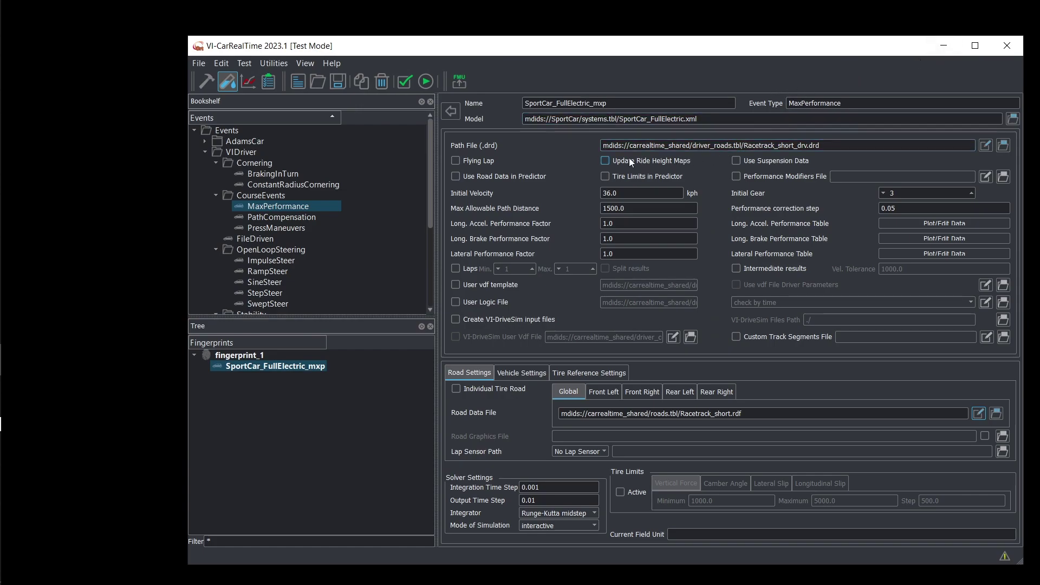
Make the event a flying lap with suspension data and Racetrack_short.obj road graphics
left_click(473, 161)
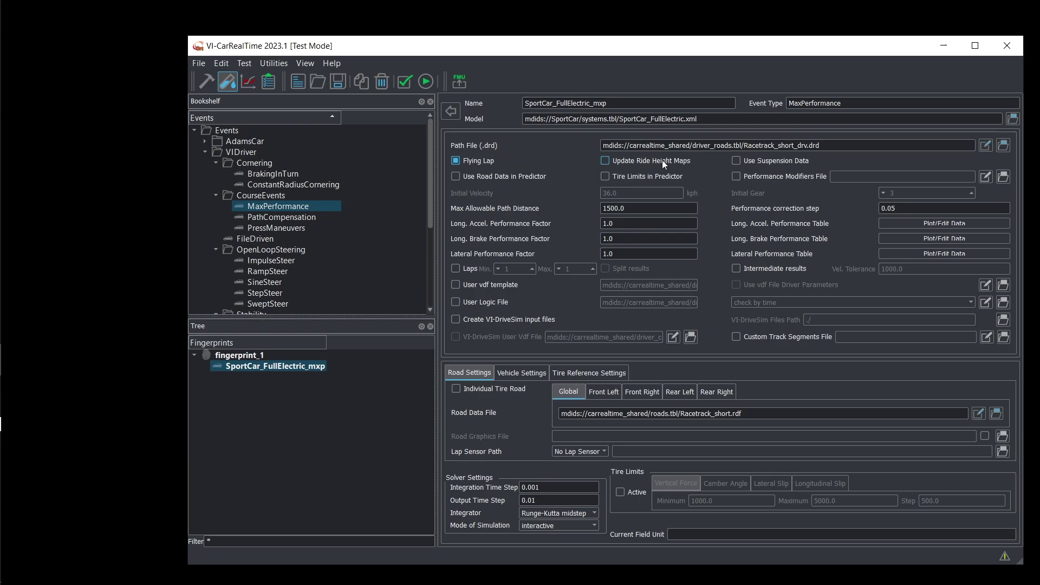
left_click(737, 161)
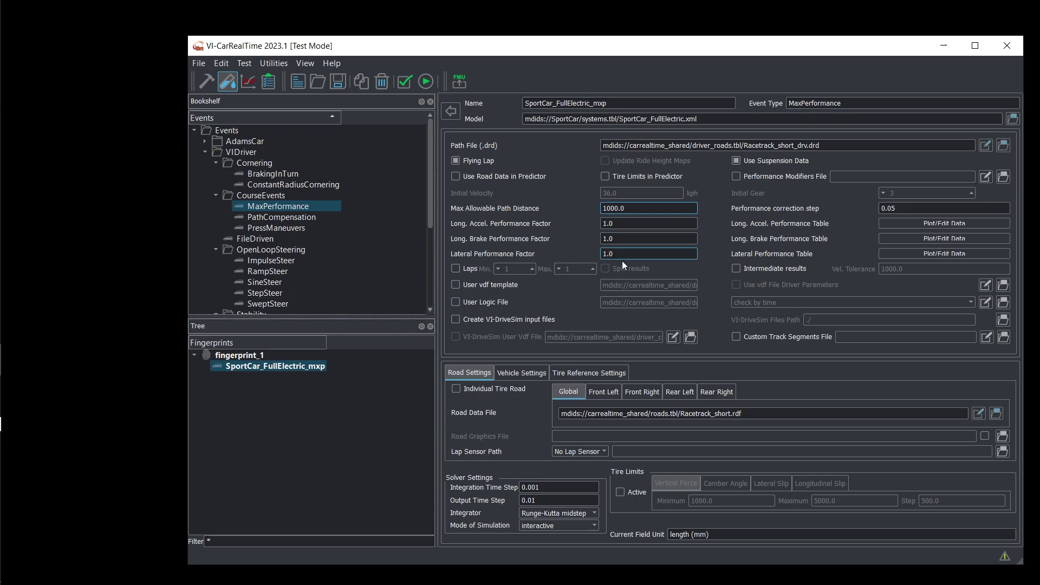
left_click(984, 437)
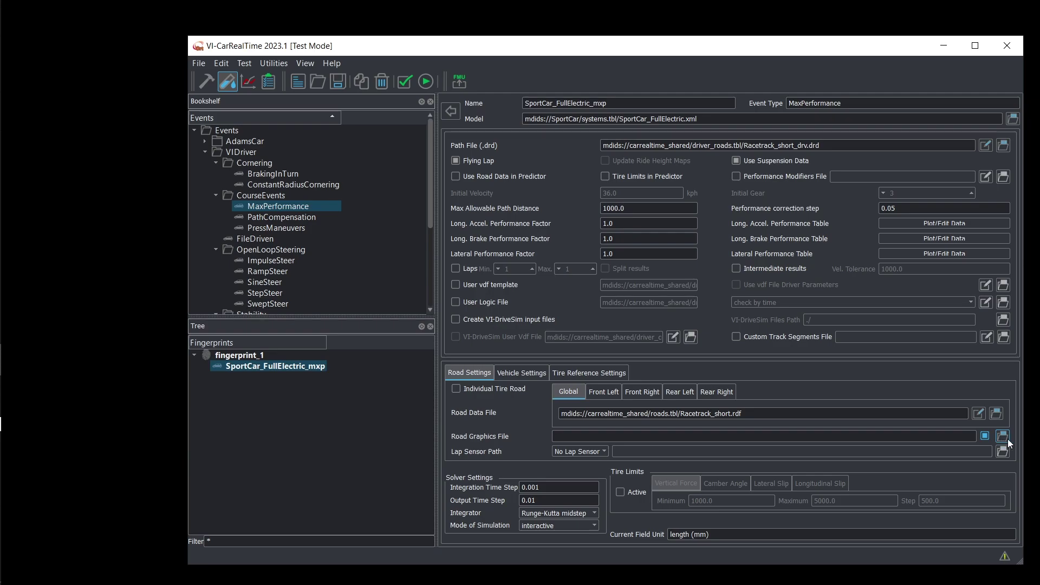
left_click(1006, 437)
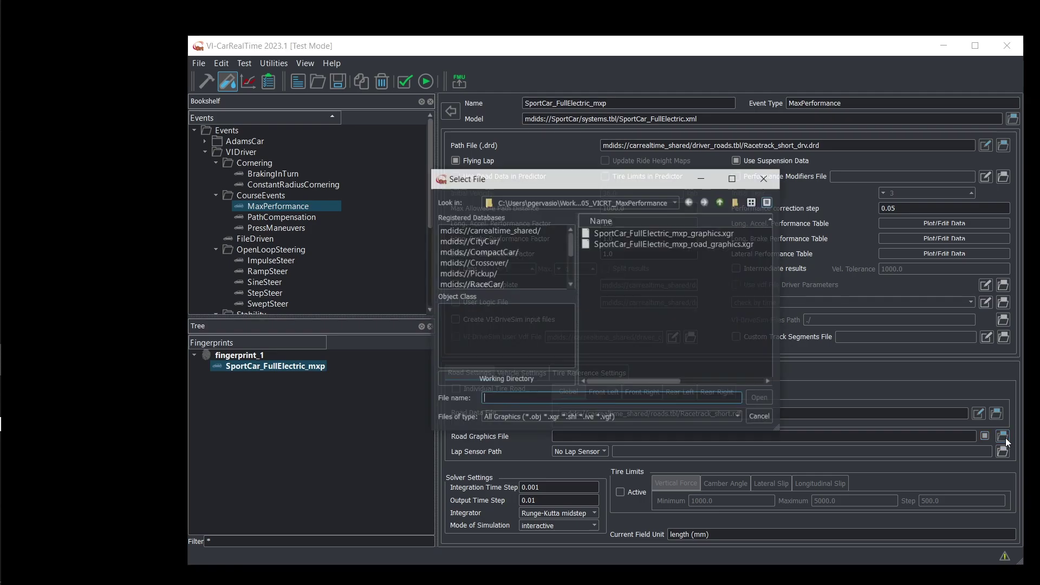
left_click(524, 228)
scroll(733, 254, "down", 5)
left_click(677, 266)
left_click(761, 399)
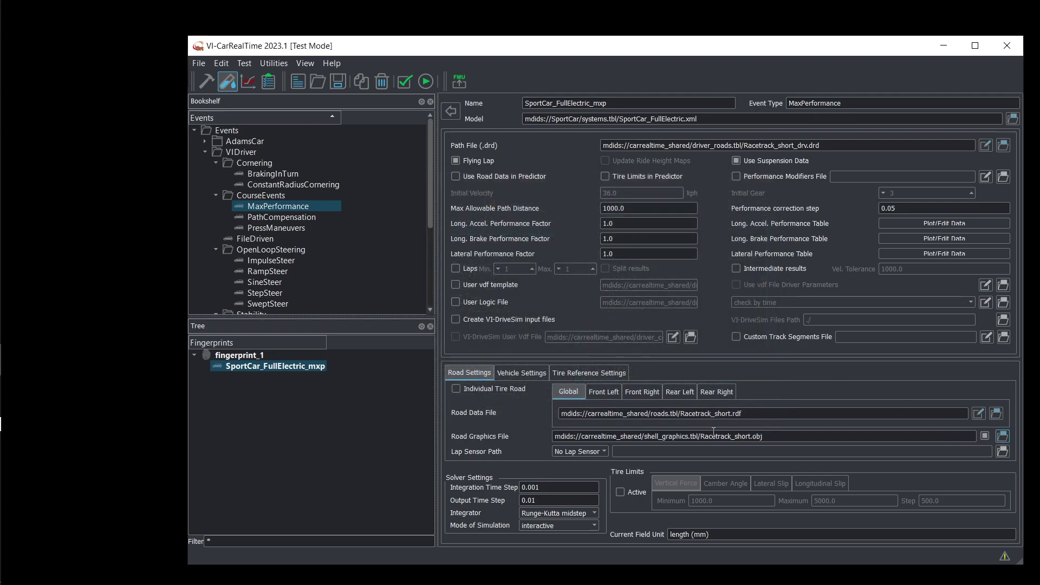
Set the simulation mode to live animation, save the event, and run MaxPerformance
left_click(543, 526)
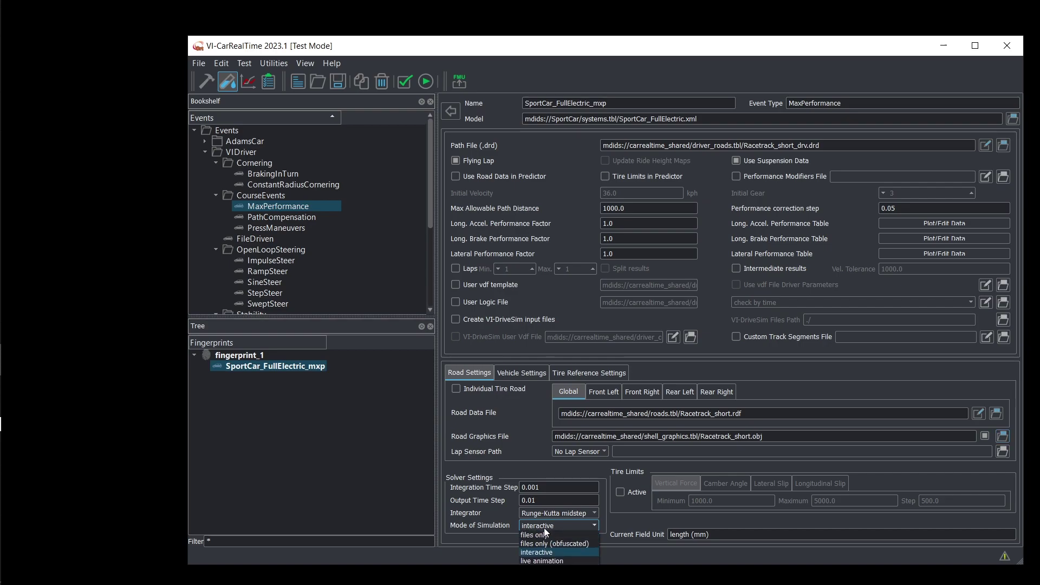
left_click(547, 561)
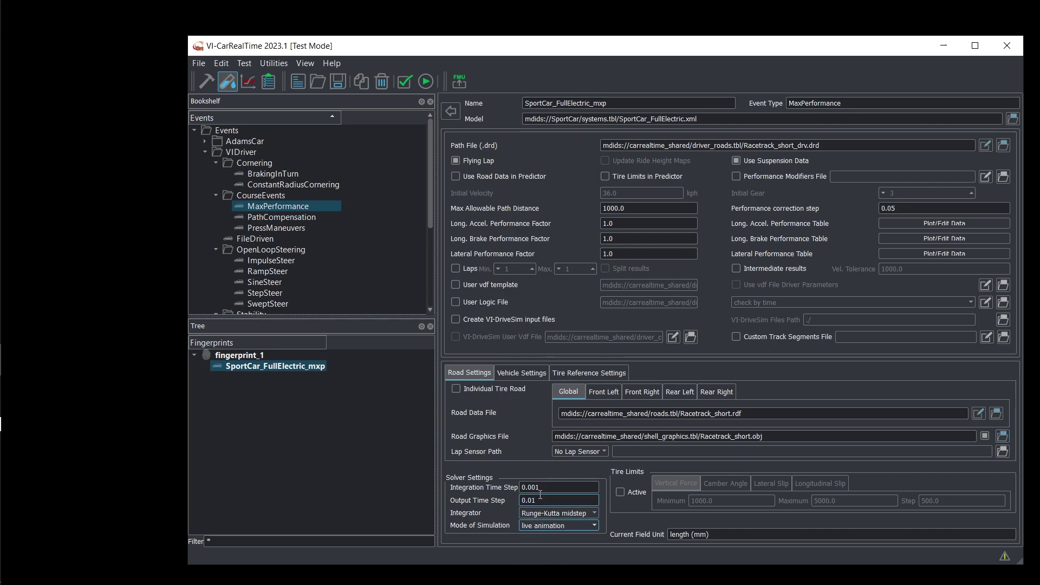
left_click(339, 86)
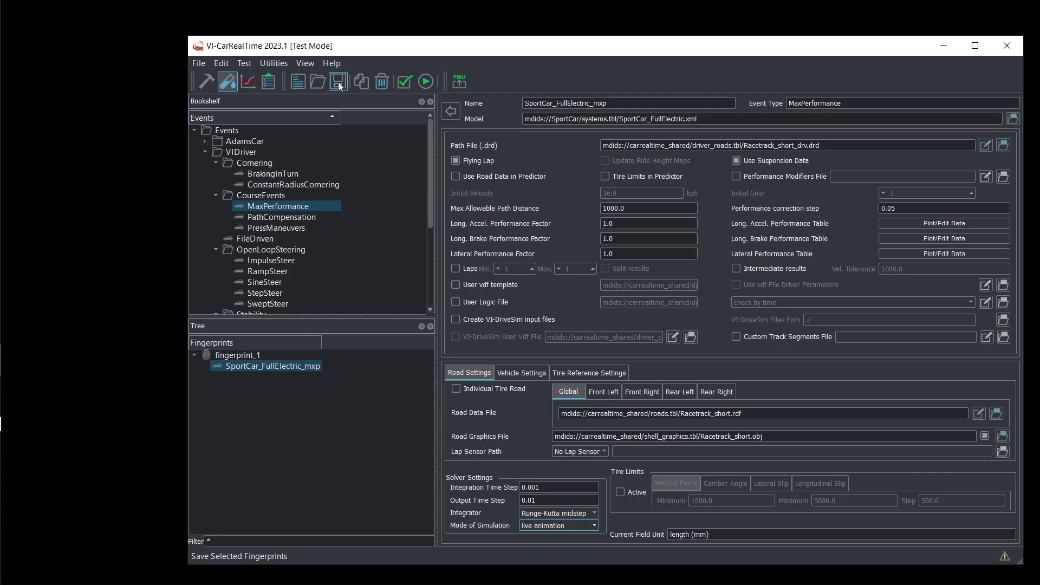
left_click(427, 81)
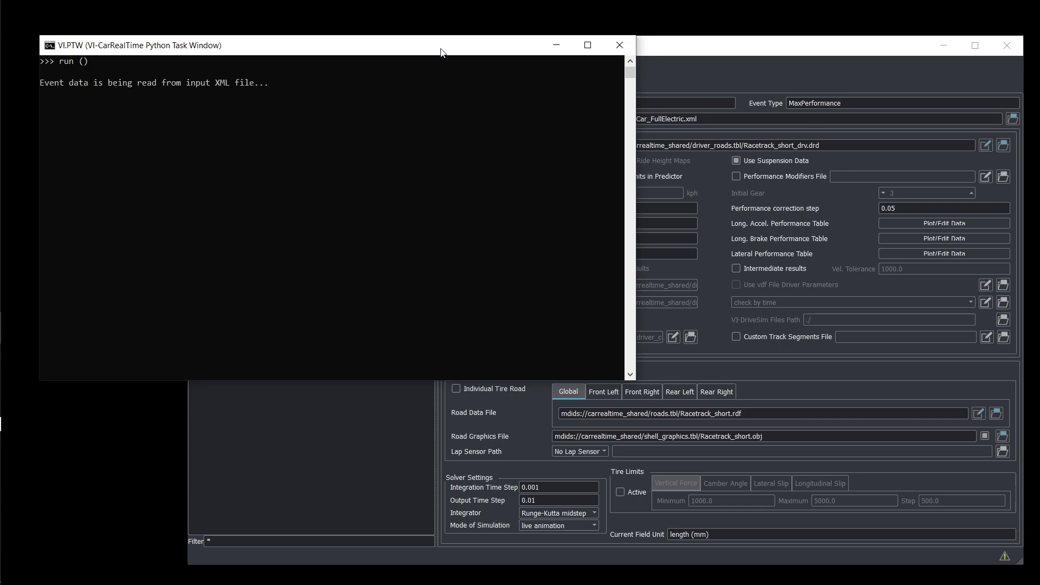
Move the VI.PTW simulation log aside and keep it in front of VI-Animator
left_click_drag(436, 51, 794, 229)
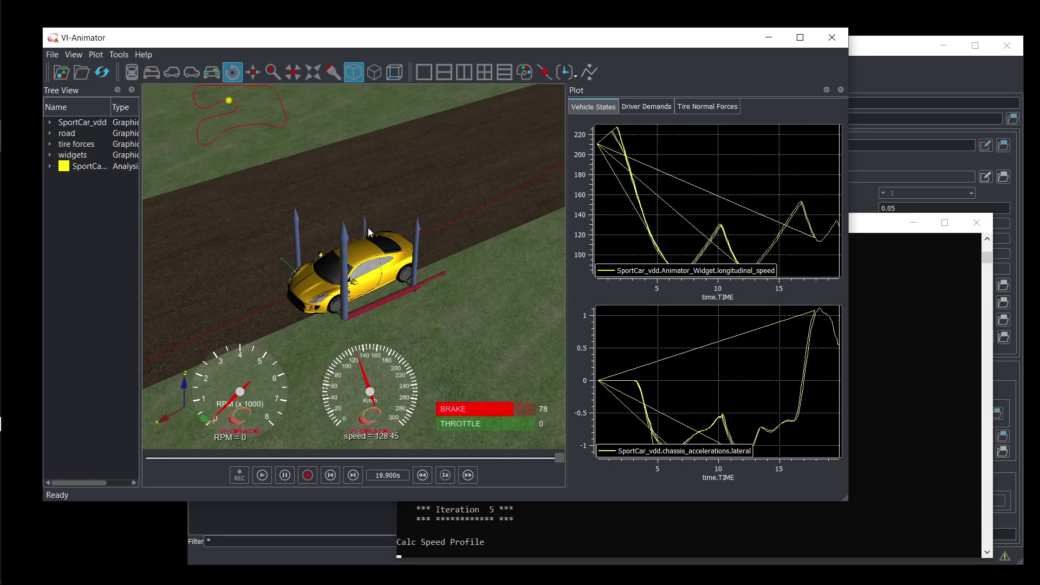
left_click(868, 227)
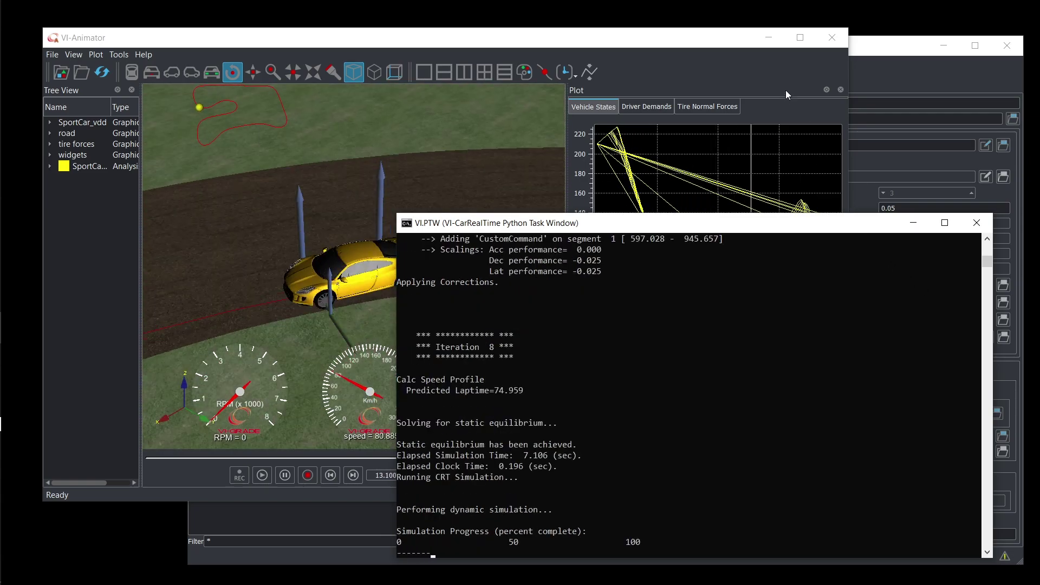
Watch the lap finish at predicted laptime 76.228, close VI.PTW, and rewind to start
left_click(775, 73)
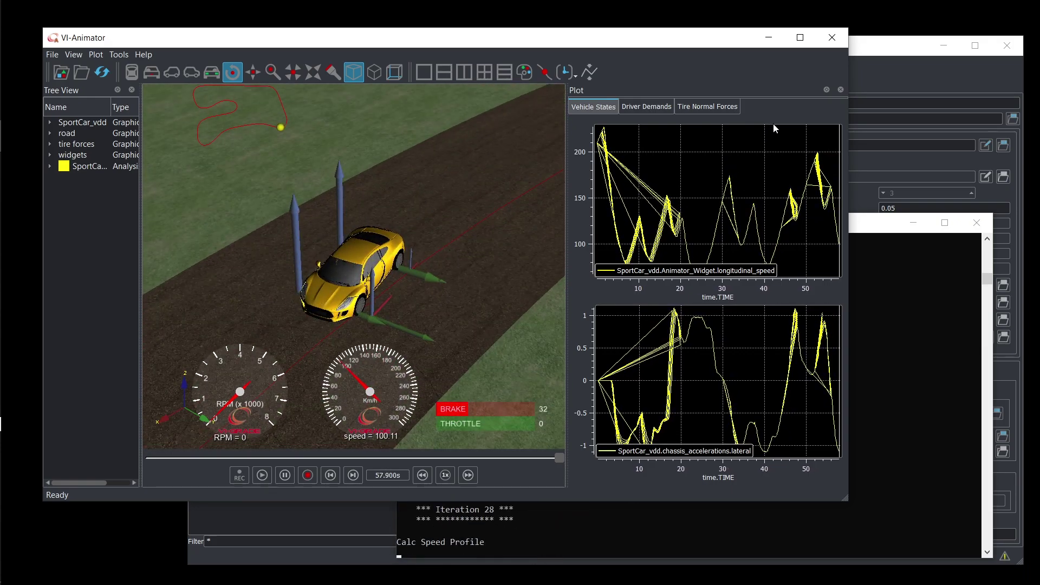
left_click(863, 228)
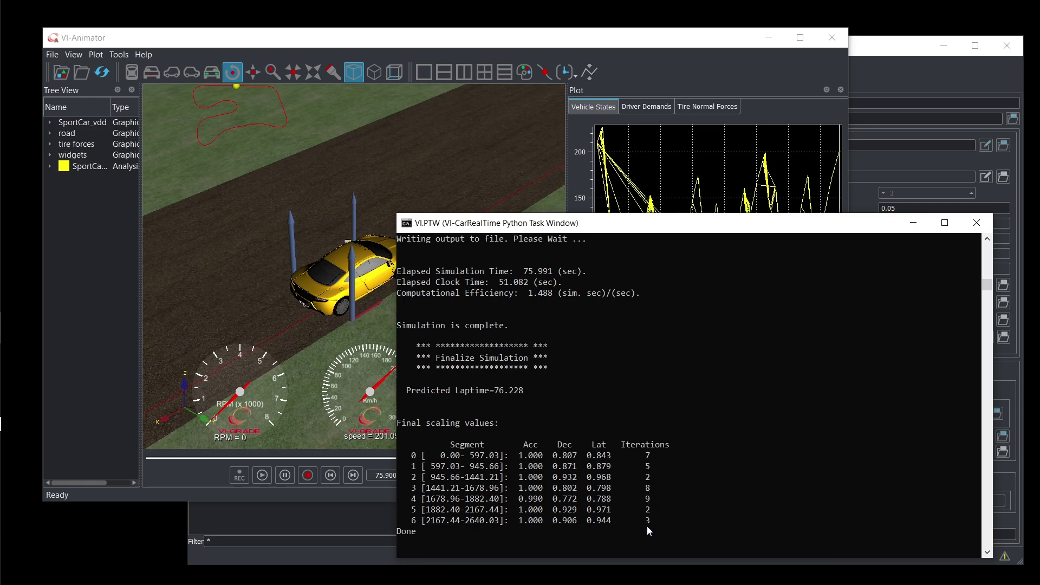
left_click(975, 222)
left_click(309, 476)
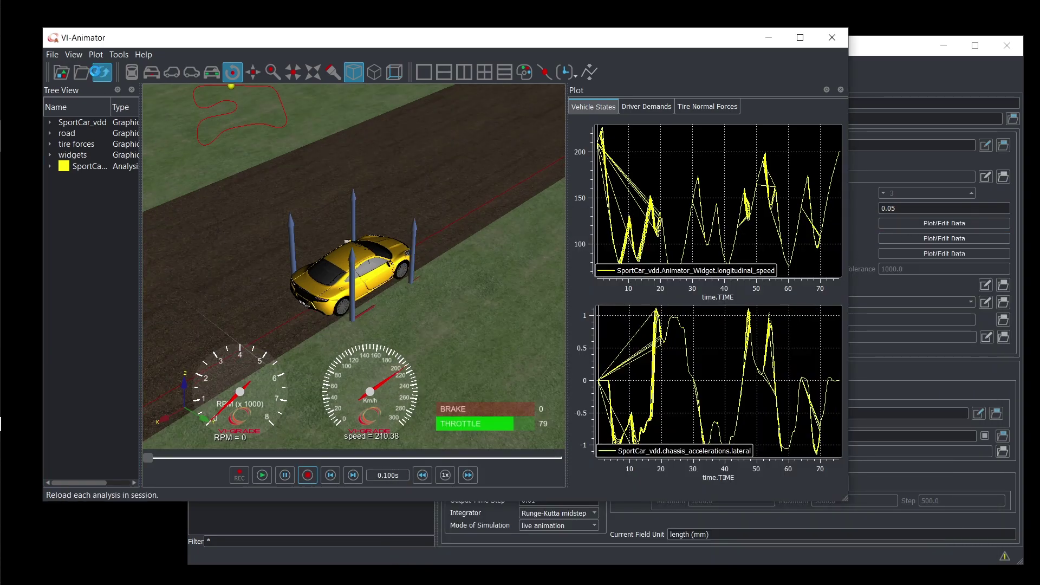
Reload the analyses to clean the speed and lateral-acceleration plots, then replay the lap
left_click(99, 74)
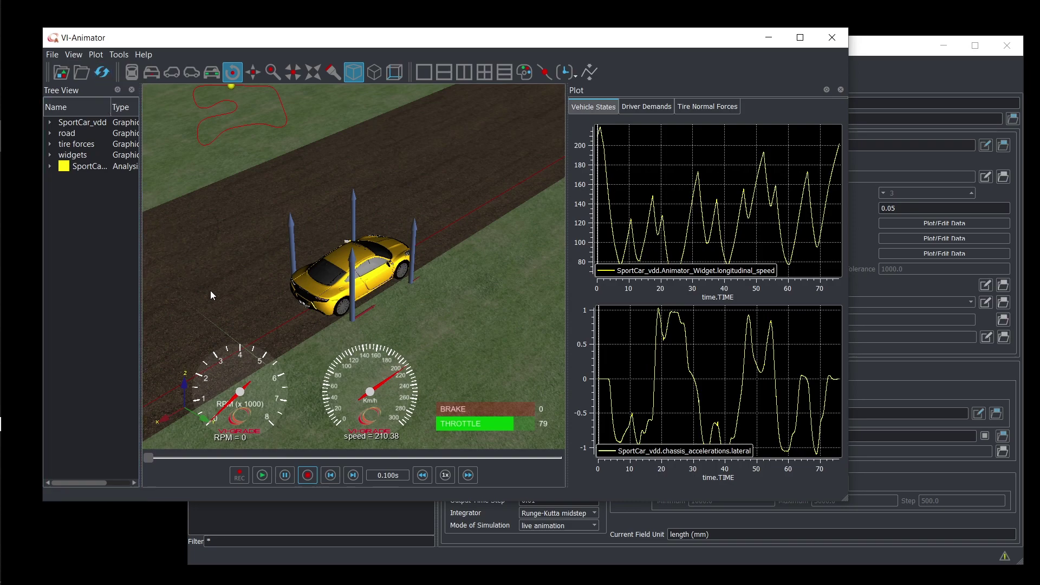
left_click(263, 476)
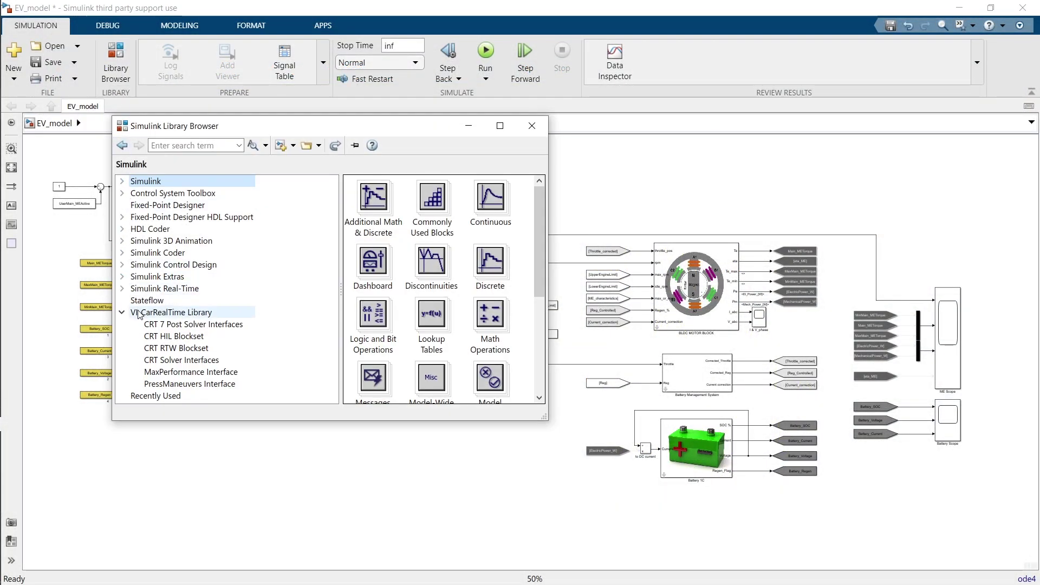
Place the MaxPerformance Interface block from VI-CarRealTime Library below the car block in EV_model
left_click(140, 315)
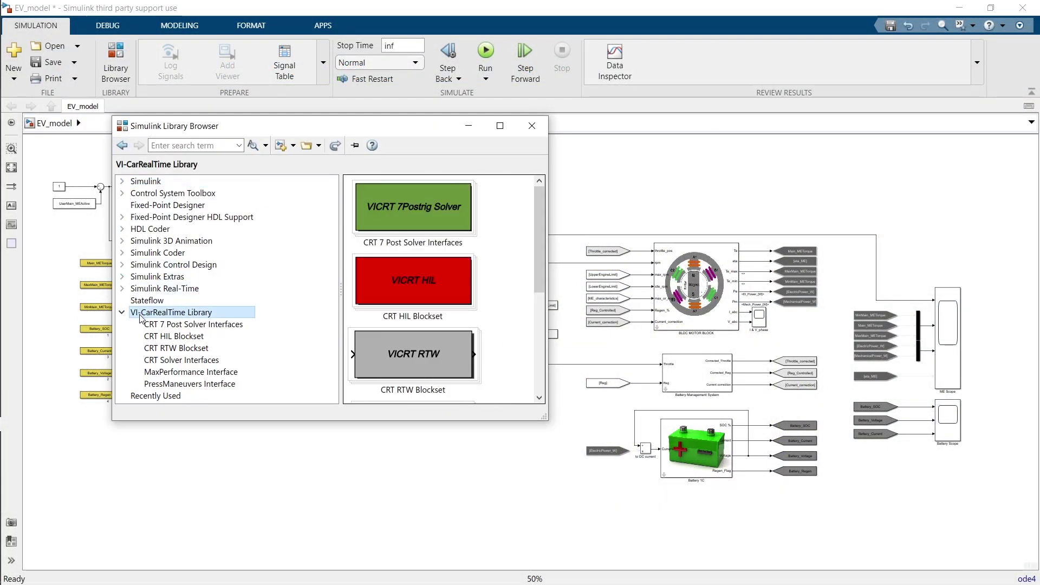
left_click(166, 373)
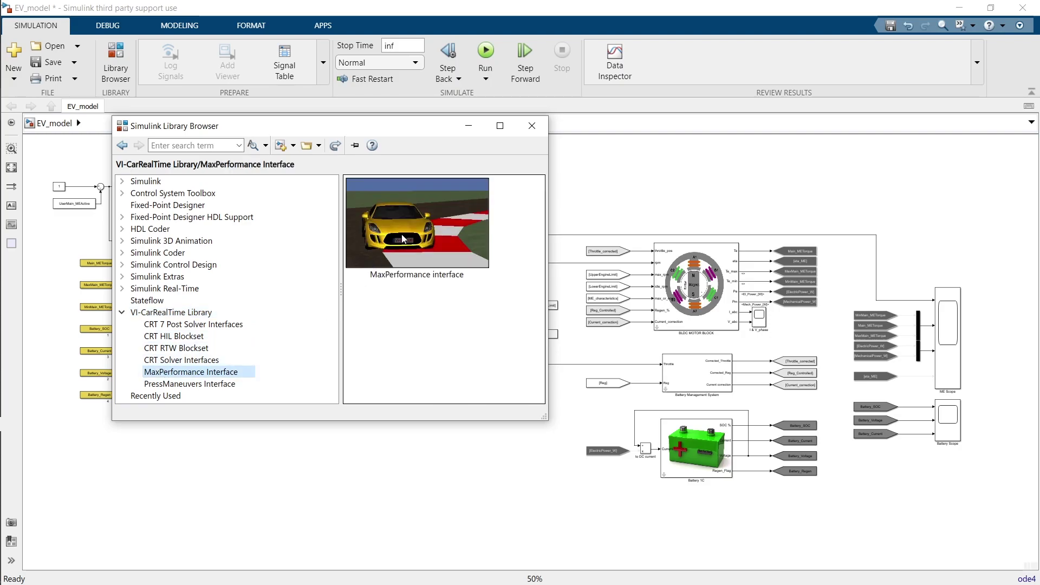
left_click_drag(405, 236, 371, 312)
left_click_drag(239, 469, 343, 538)
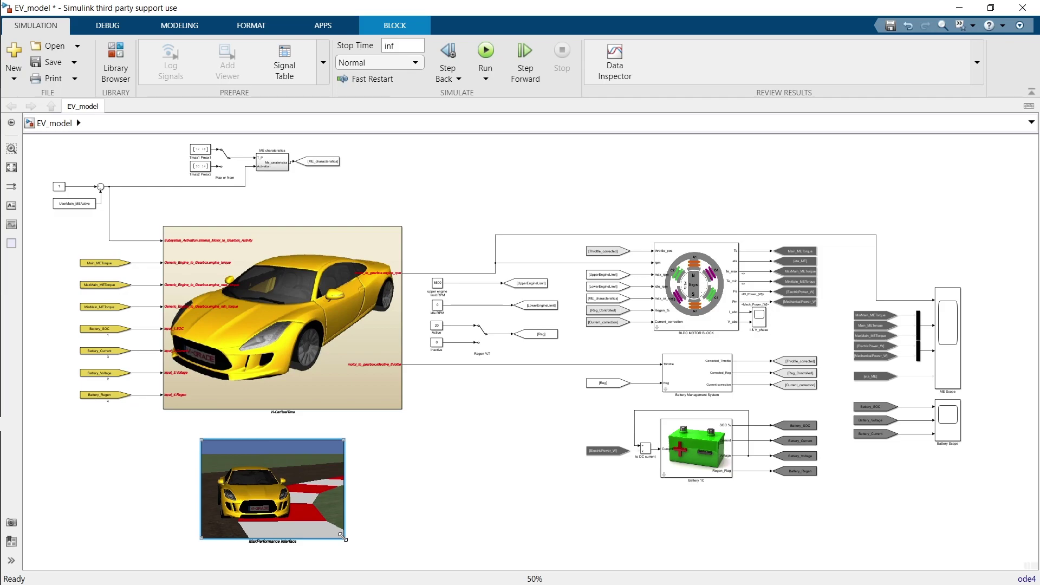
Generate the block's mxp callbacks and run the EV_model simulation
double_click(276, 501)
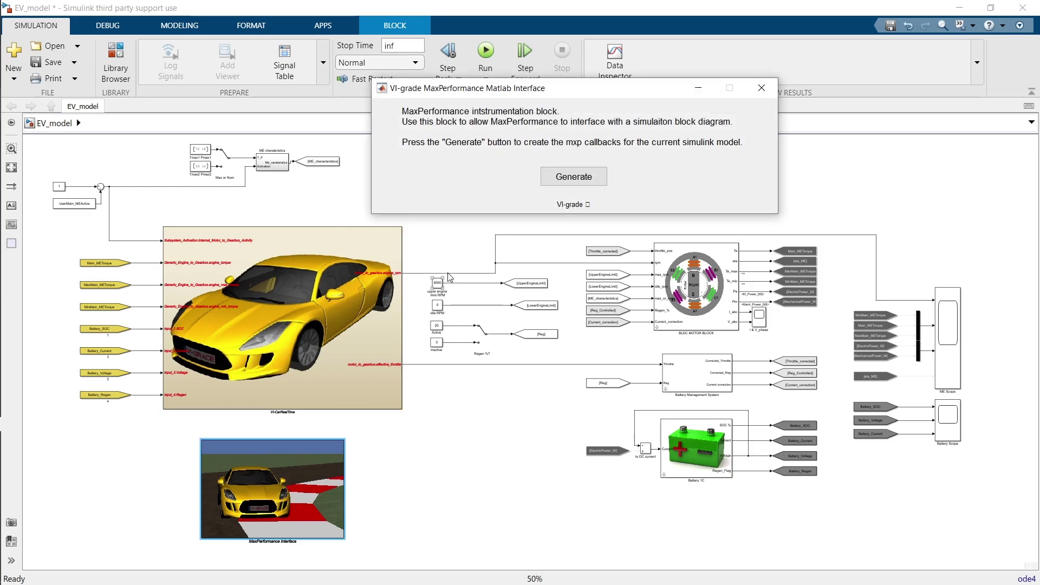
left_click(559, 175)
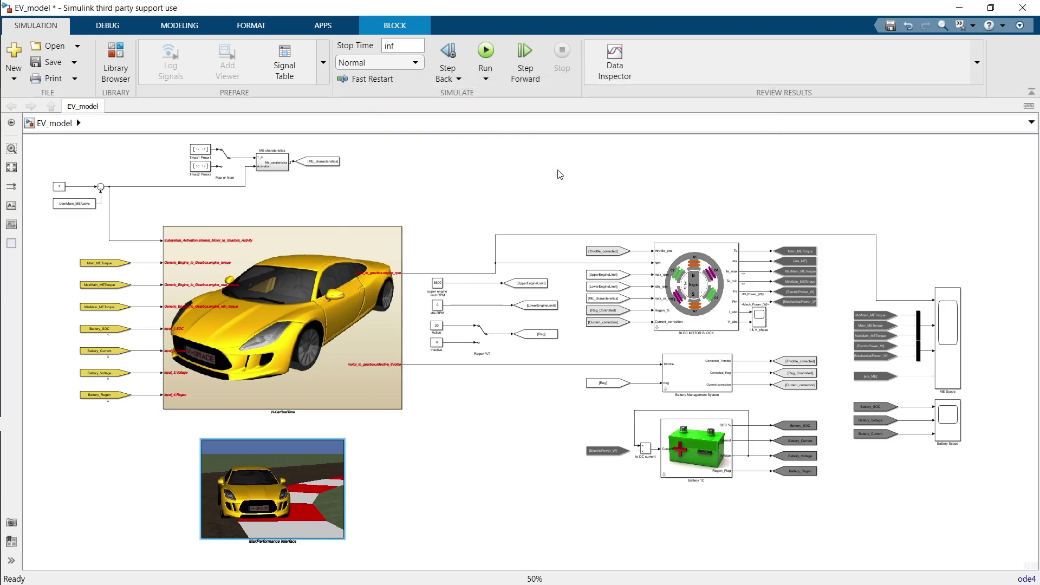
left_click(485, 52)
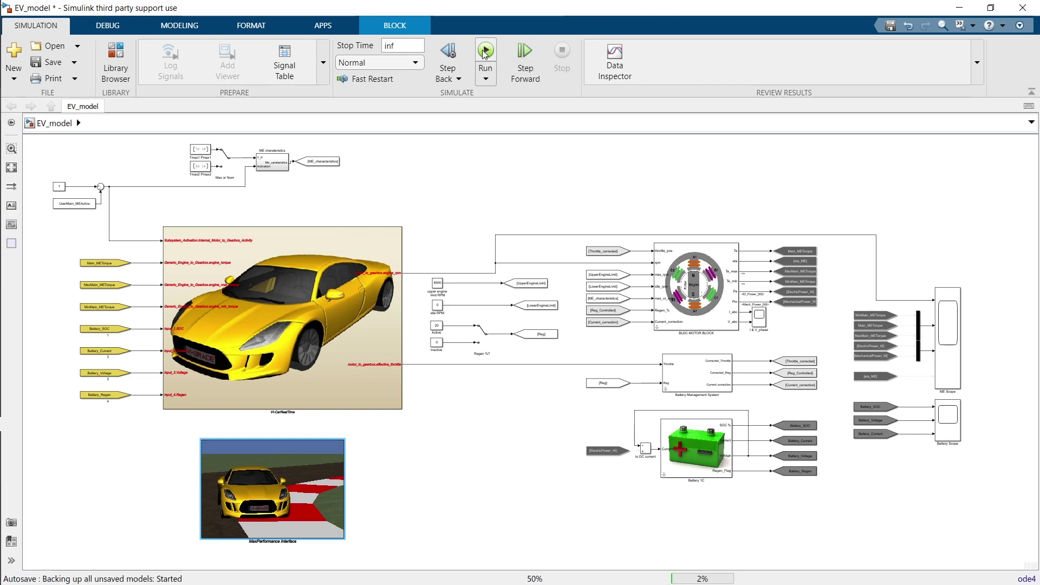